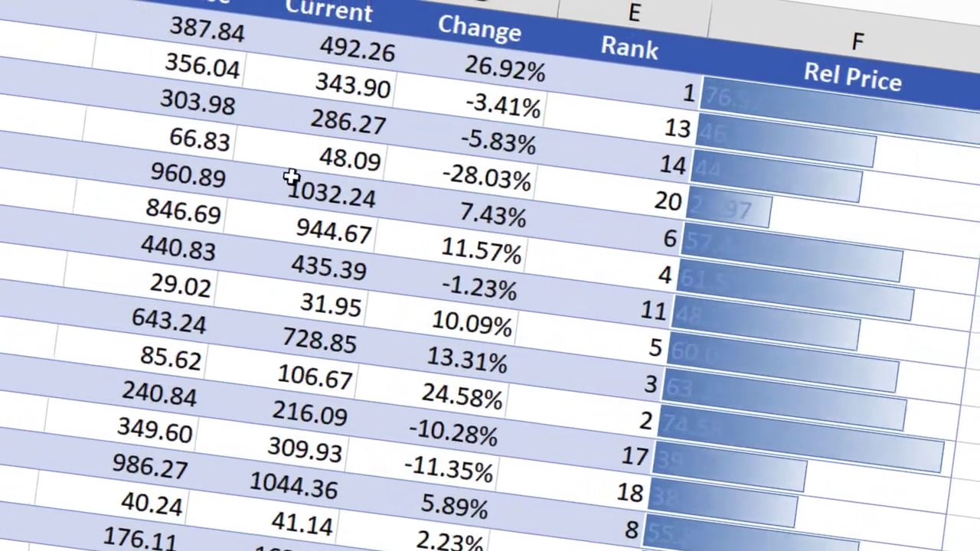
{"action": "key", "text": "F9"}
{"action": "key", "text": "F9"}
{"action": "key", "text": "F9"}
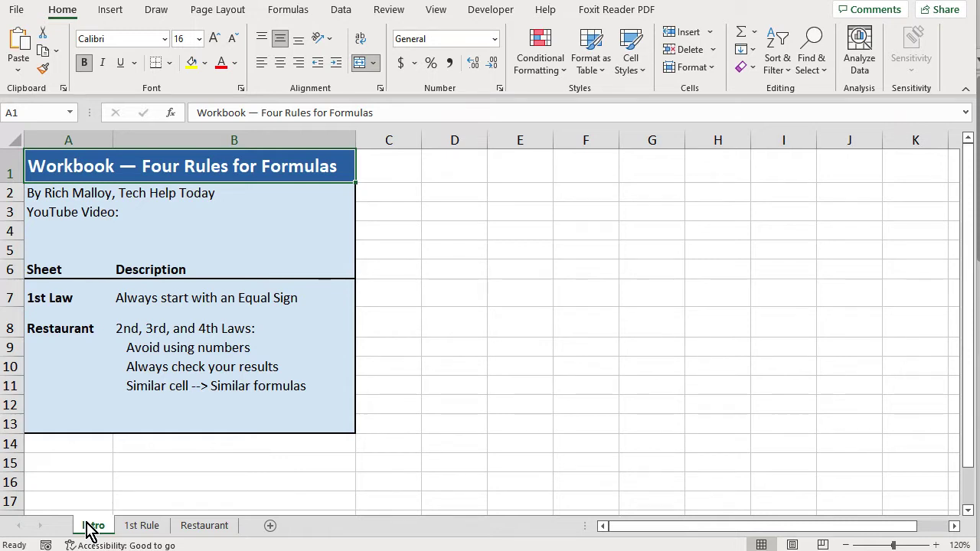
Step: On the 1st Rule sheet, enter the formula =B5 in the Equality result cell B7
{"action": "left_click", "coordinate": [138, 527]}
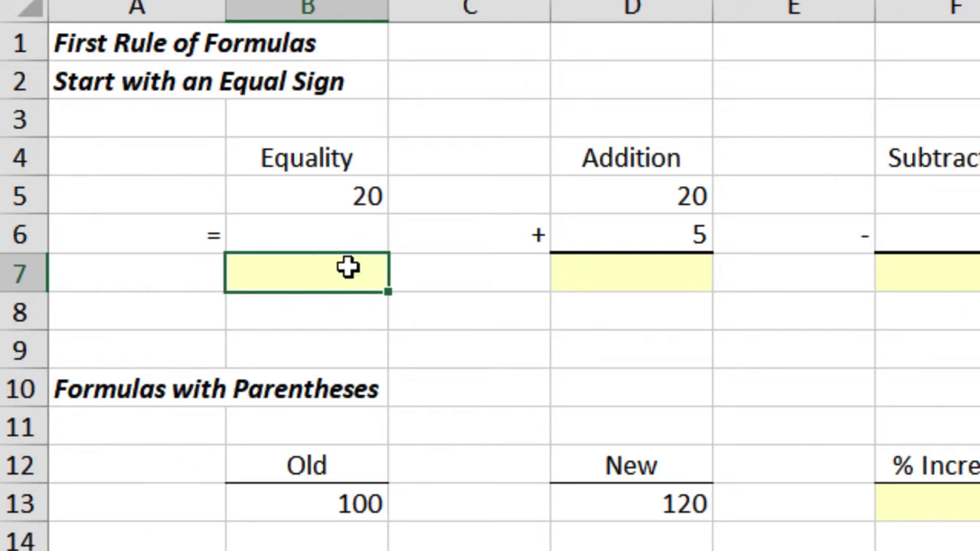
{"action": "type", "text": "="}
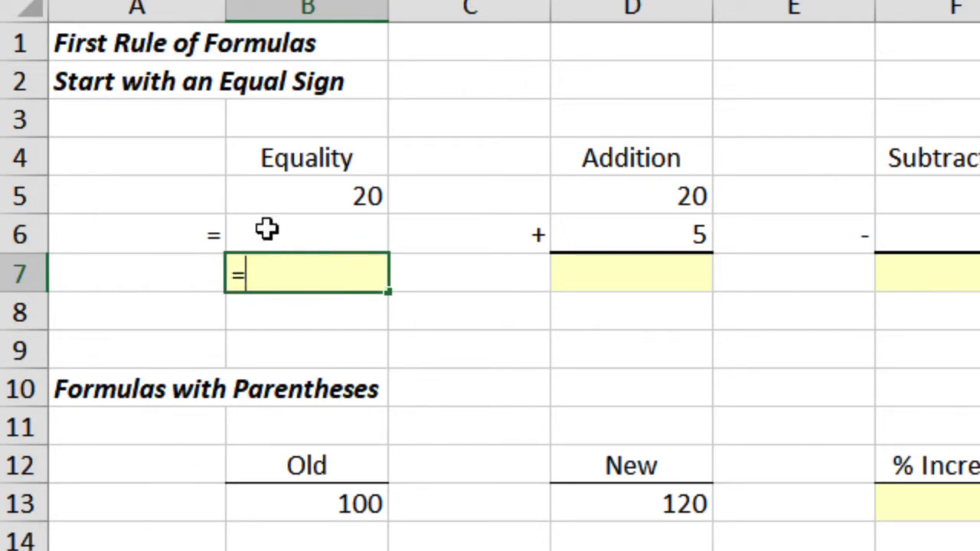
{"action": "left_click", "coordinate": [337, 196]}
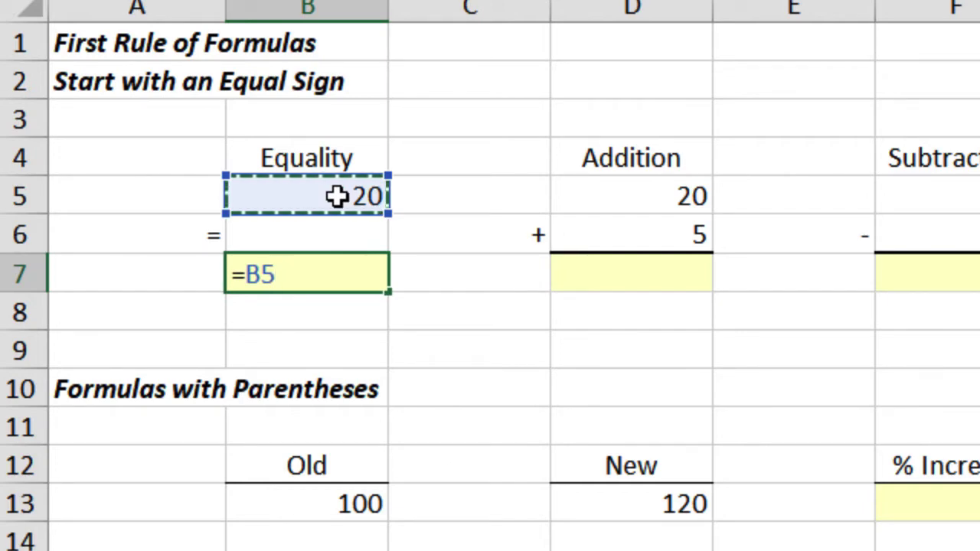
{"action": "key", "text": "Return"}
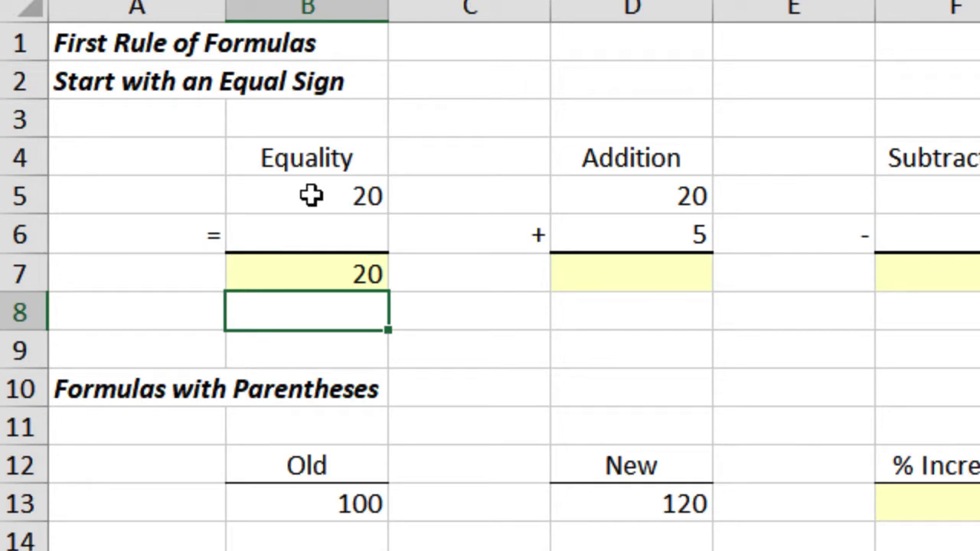
Step: Enter the formula =D5+D6 in the Addition result cell D7
{"action": "left_click", "coordinate": [654, 258]}
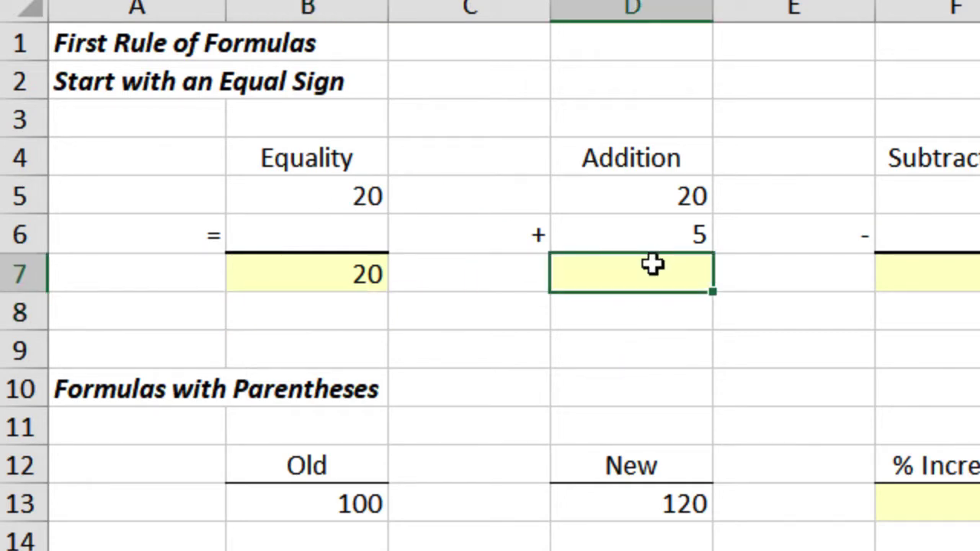
{"action": "type", "text": "="}
{"action": "left_click", "coordinate": [678, 195]}
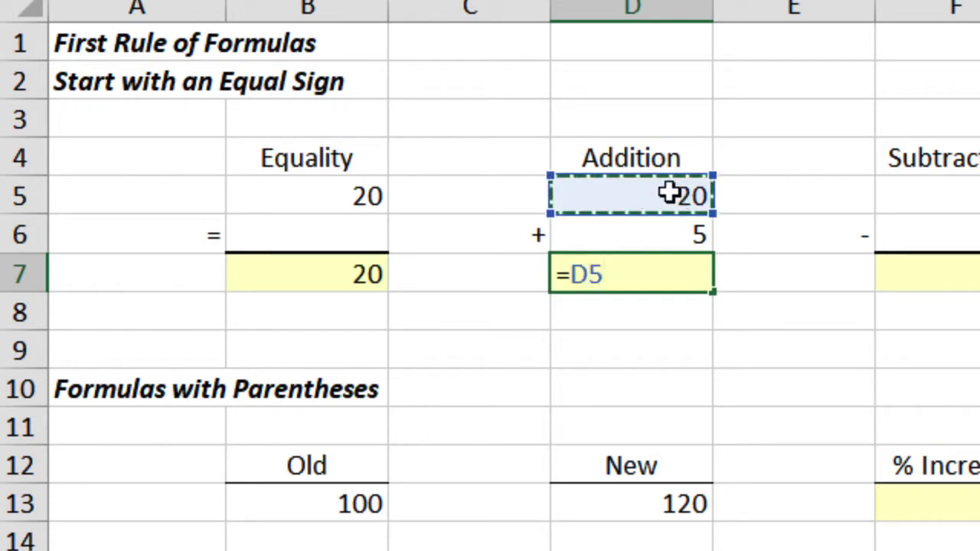
{"action": "type", "text": "+"}
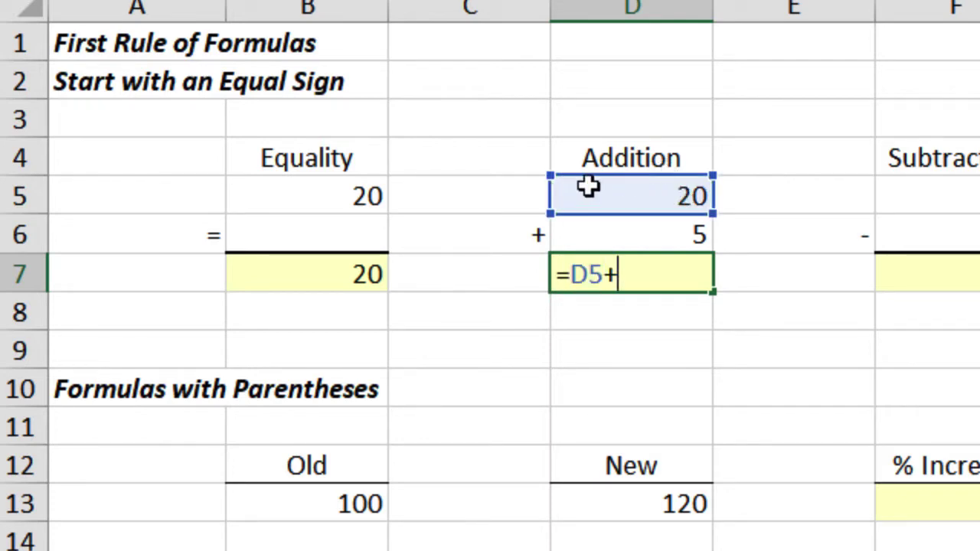
{"action": "left_click", "coordinate": [624, 241]}
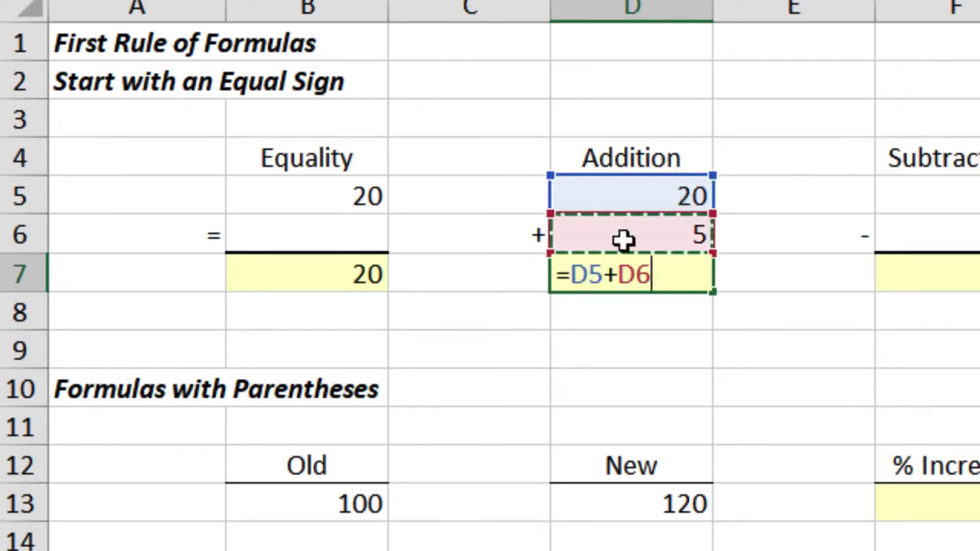
{"action": "key", "text": "ctrl+Return"}
{"action": "key", "text": "Return"}
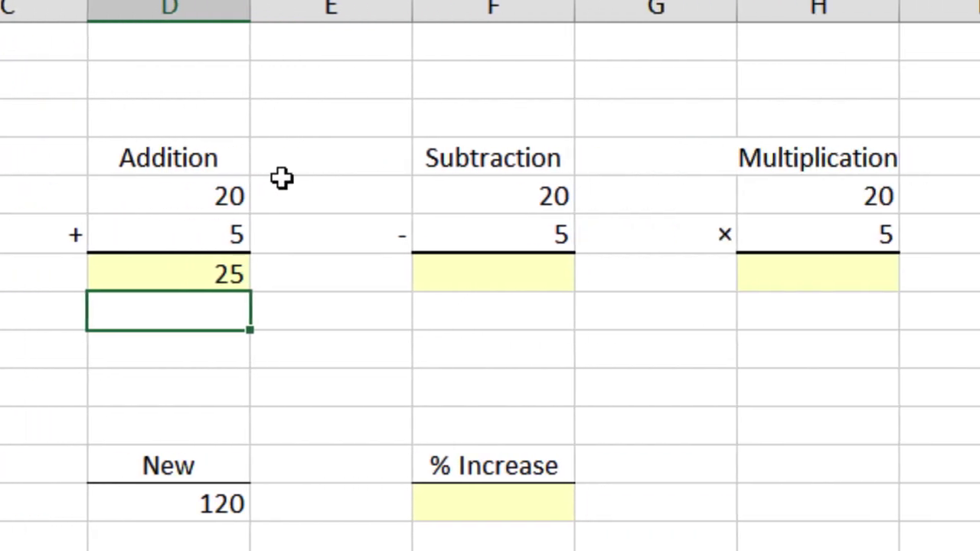
Step: Enter the formula =F5-F6 in the Subtraction result cell F7
{"action": "left_click", "coordinate": [512, 277]}
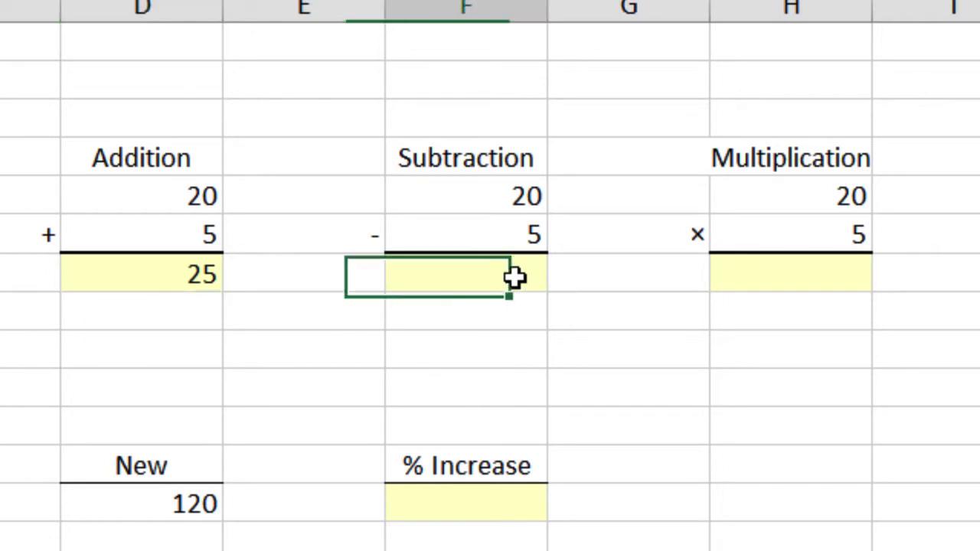
{"action": "type", "text": "="}
{"action": "left_click", "coordinate": [444, 193]}
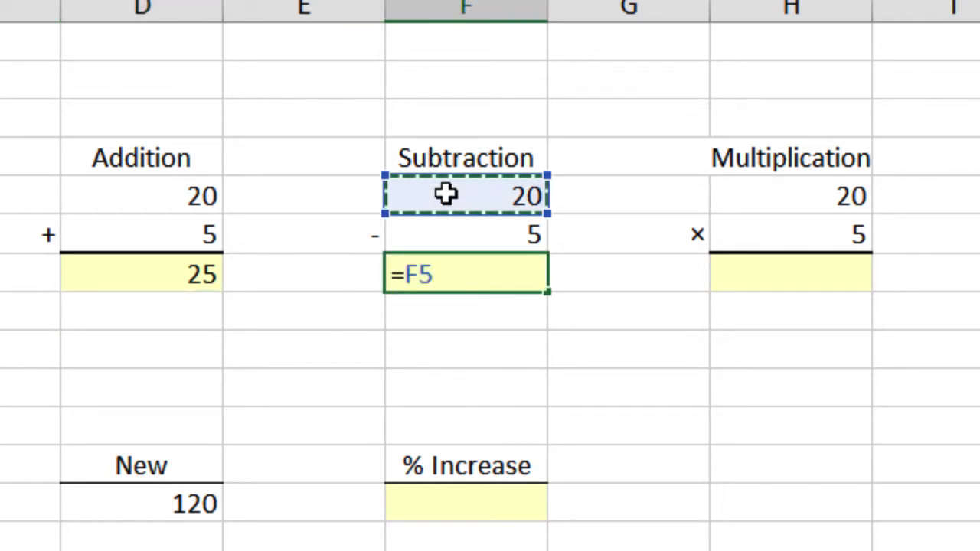
{"action": "type", "text": "-"}
{"action": "left_click", "coordinate": [455, 238]}
{"action": "key", "text": "Return"}
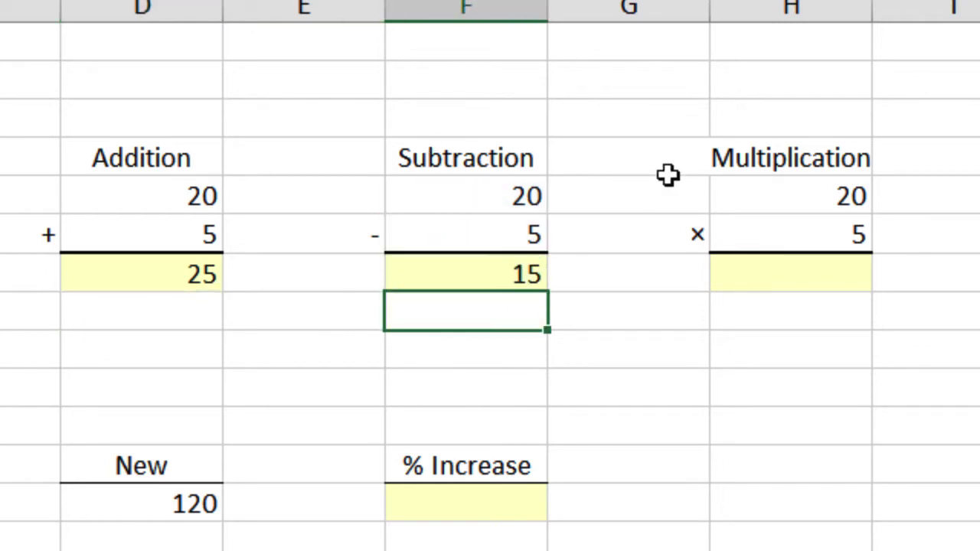
Step: Enter the formula =H5*H6 in the Multiplication result cell H7
{"action": "left_click", "coordinate": [809, 277]}
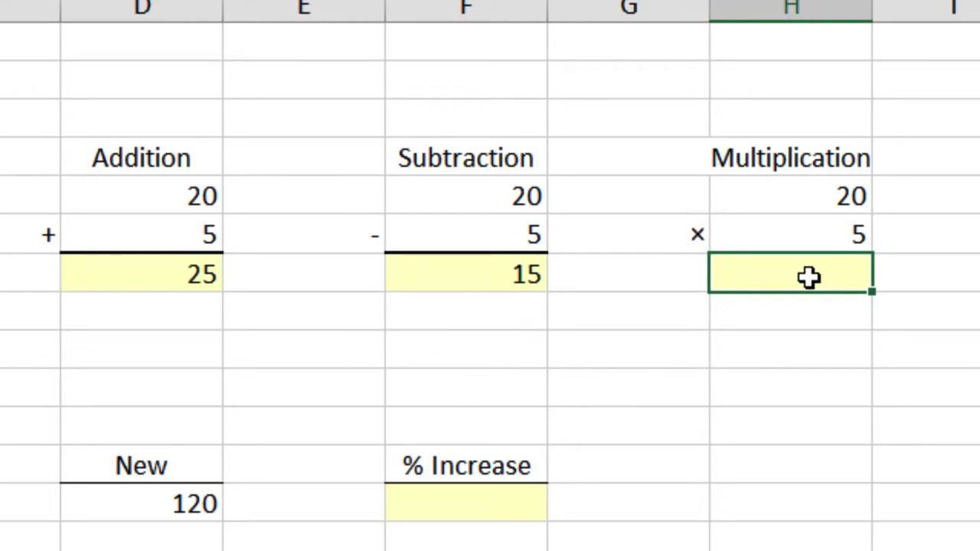
{"action": "type", "text": "="}
{"action": "left_click", "coordinate": [822, 190]}
{"action": "type", "text": "*"}
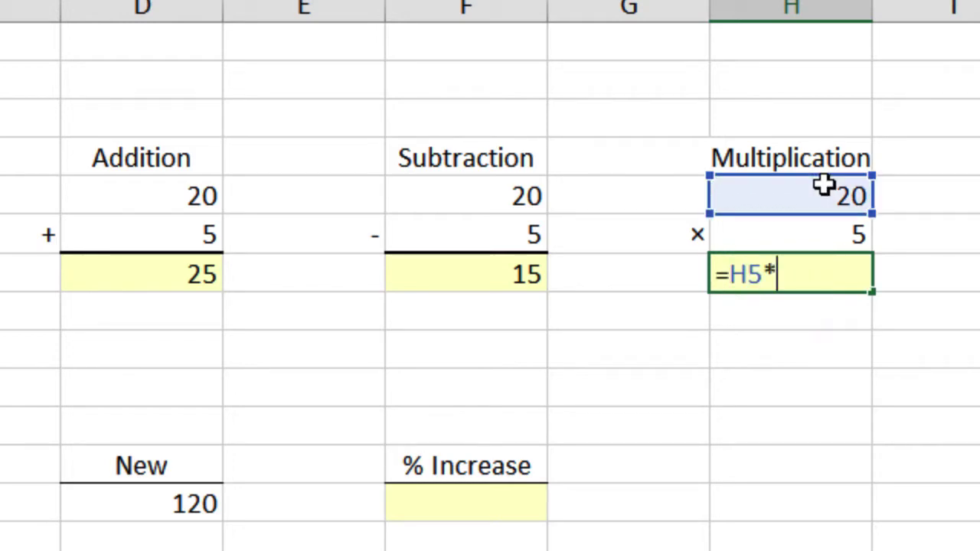
{"action": "left_click", "coordinate": [811, 244]}
{"action": "key", "text": "Return"}
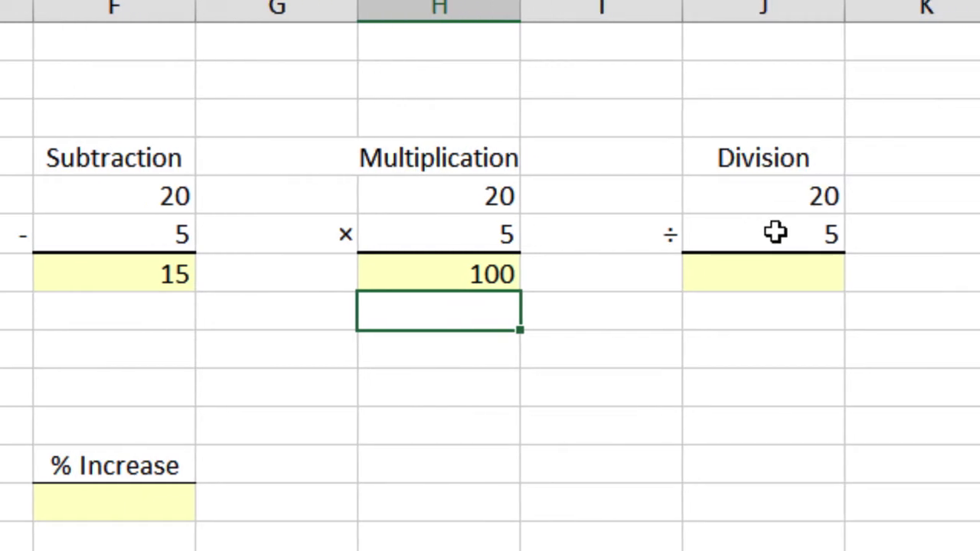
Step: Enter the formula =J5/J6 in the Division result cell J7
{"action": "left_click", "coordinate": [780, 276]}
{"action": "type", "text": "="}
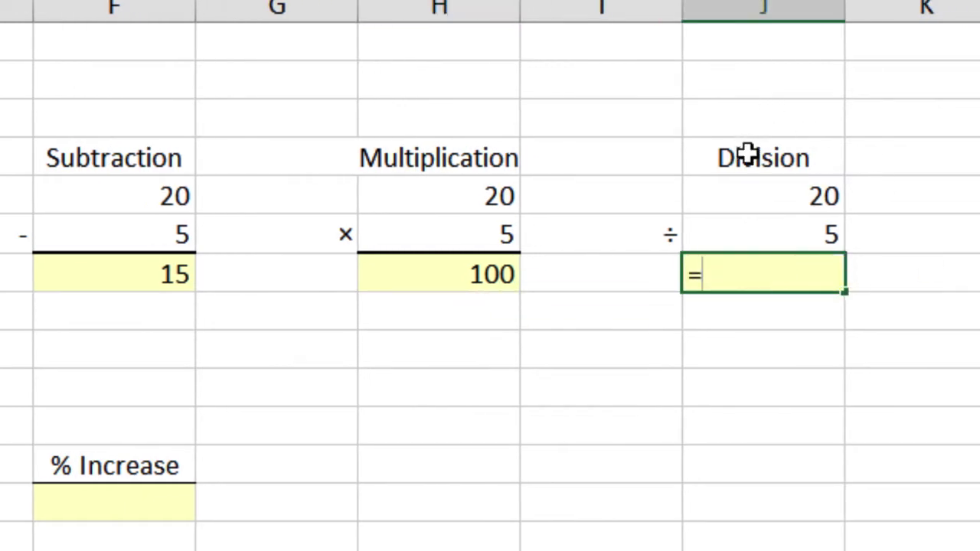
{"action": "left_click", "coordinate": [775, 201]}
{"action": "type", "text": "/"}
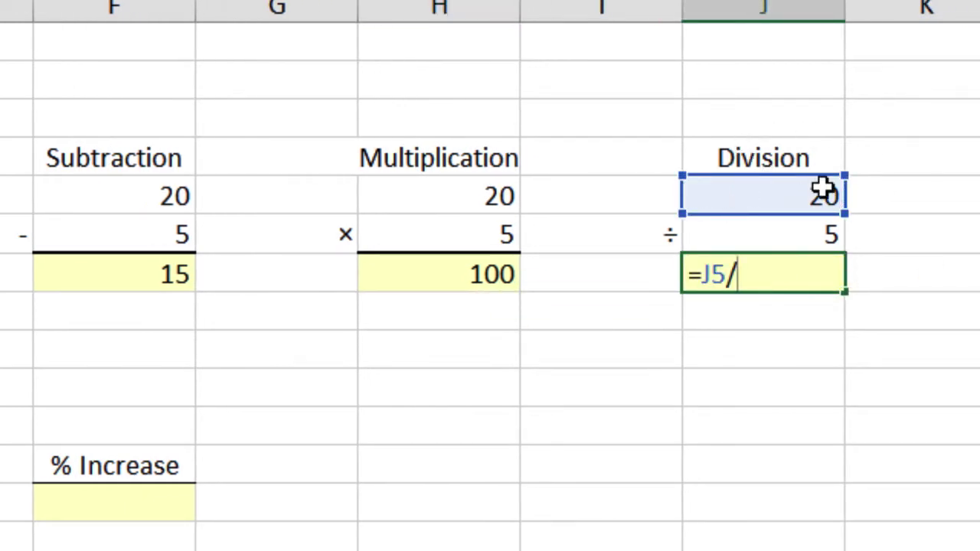
{"action": "left_click", "coordinate": [794, 229]}
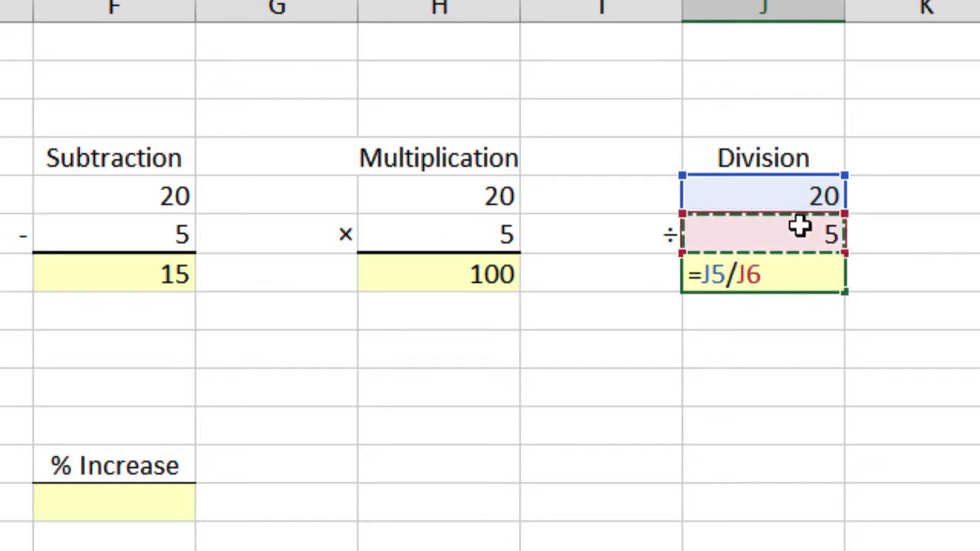
{"action": "key", "text": "Return"}
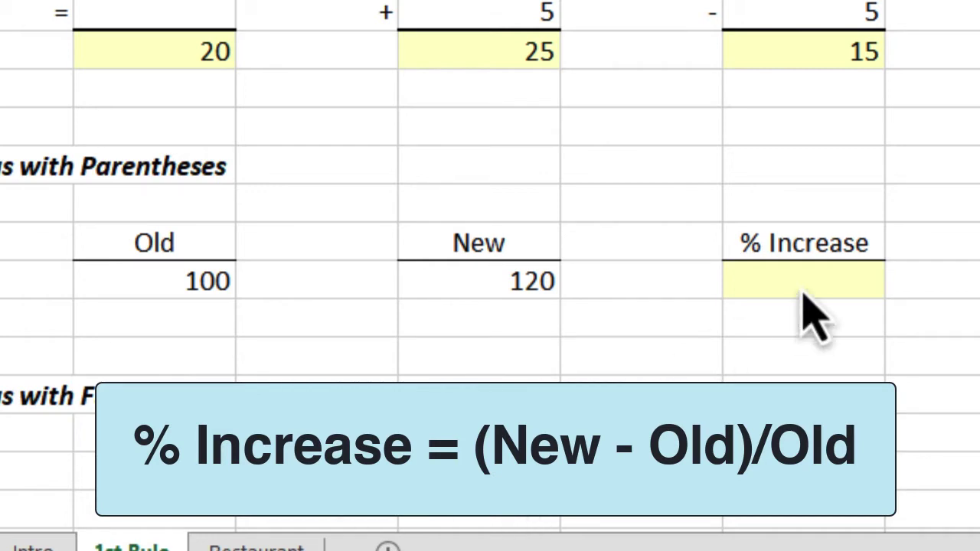
Step: Write the % Increase formula in F13 as =D13-B13/B13, leaving the cell in edit mode
{"action": "left_click", "coordinate": [804, 256]}
{"action": "left_click", "coordinate": [840, 280]}
{"action": "type", "text": "="}
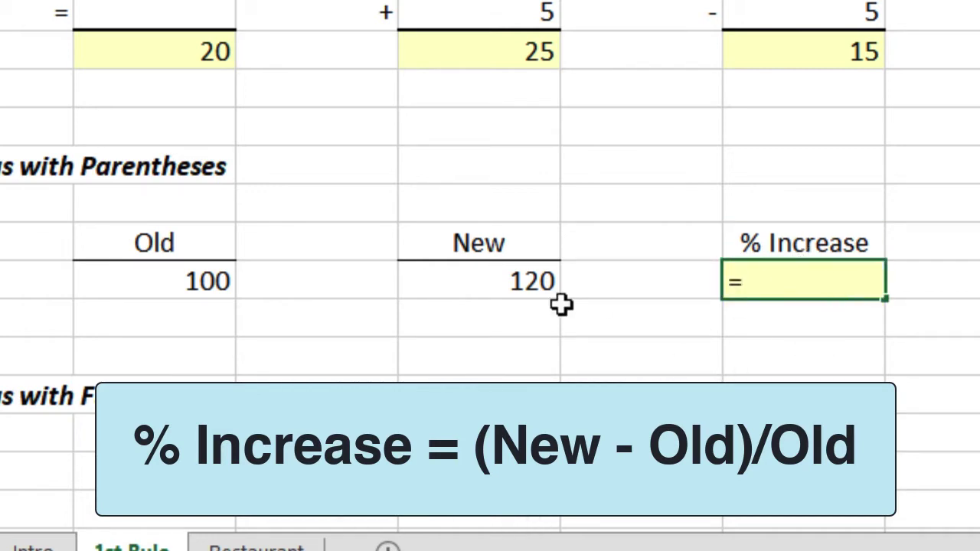
{"action": "left_click", "coordinate": [444, 267]}
{"action": "type", "text": "-"}
{"action": "left_click", "coordinate": [200, 281]}
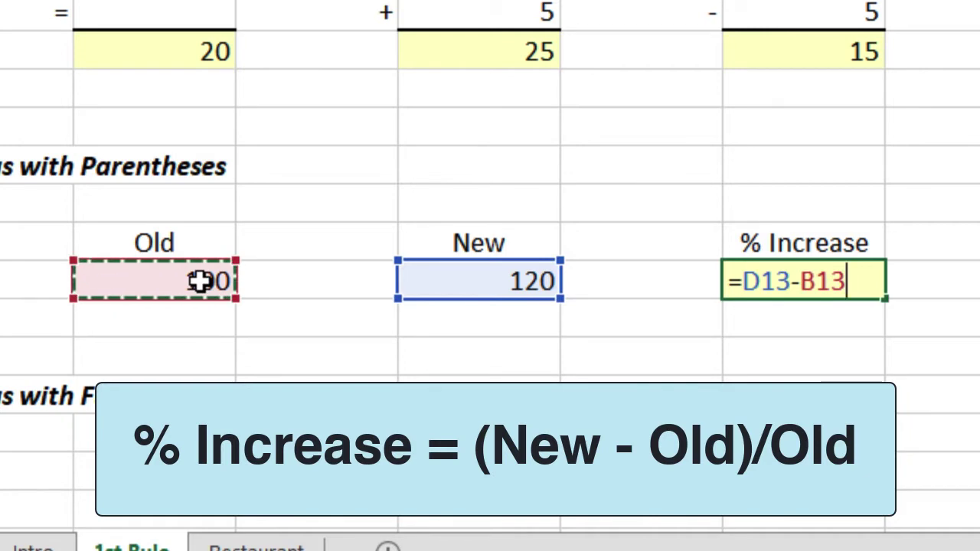
{"action": "type", "text": "/"}
{"action": "left_click", "coordinate": [201, 281]}
Step: Enclose D13-B13 in parentheses to complete F13 as =(D13-B13)/B13, and format the cell as a percentage
{"action": "left_click", "coordinate": [743, 283]}
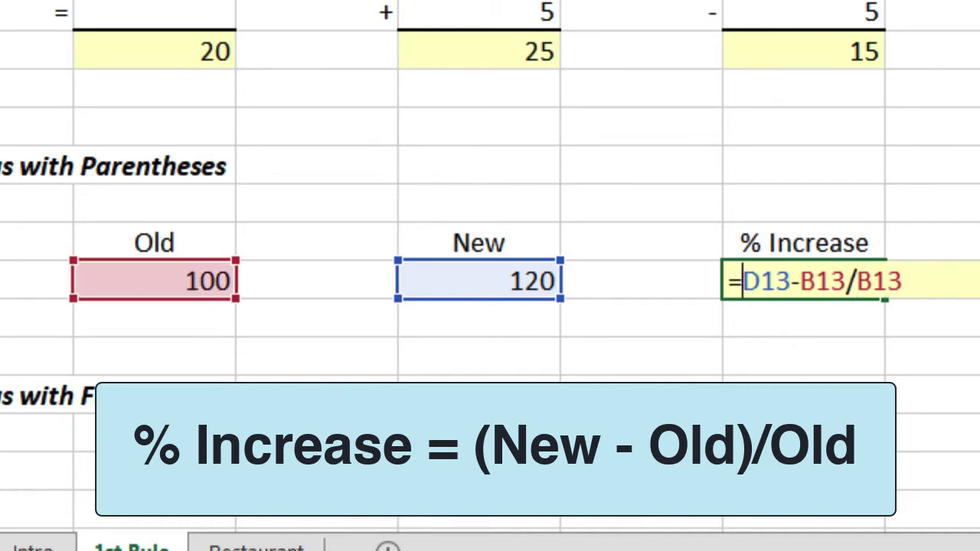
{"action": "type", "text": "("}
{"action": "left_click", "coordinate": [852, 269]}
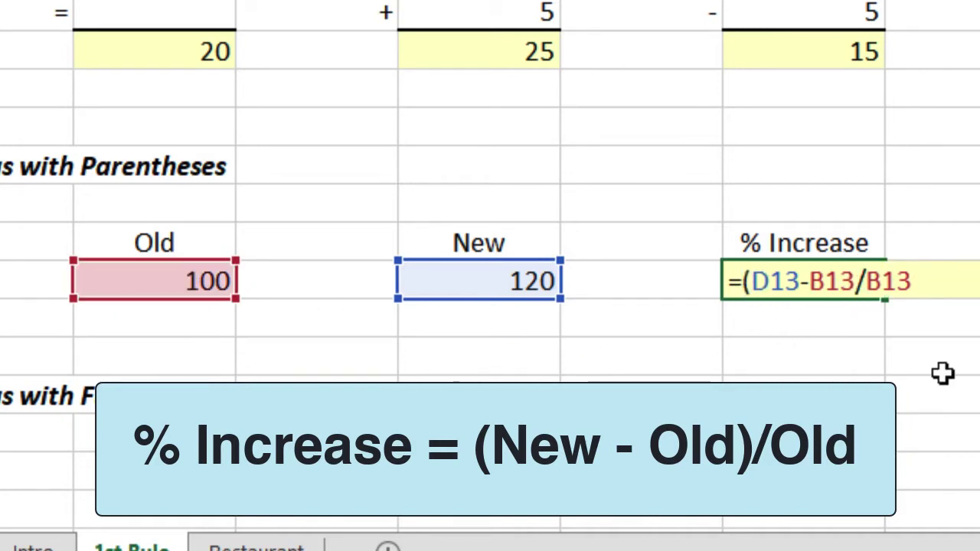
{"action": "type", "text": ")"}
{"action": "key", "text": "Return"}
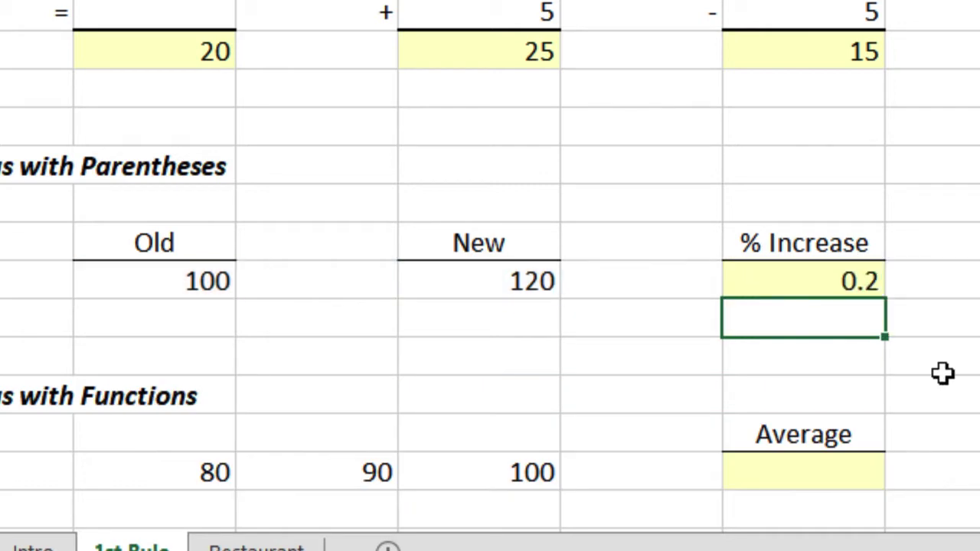
{"action": "left_click", "coordinate": [842, 276]}
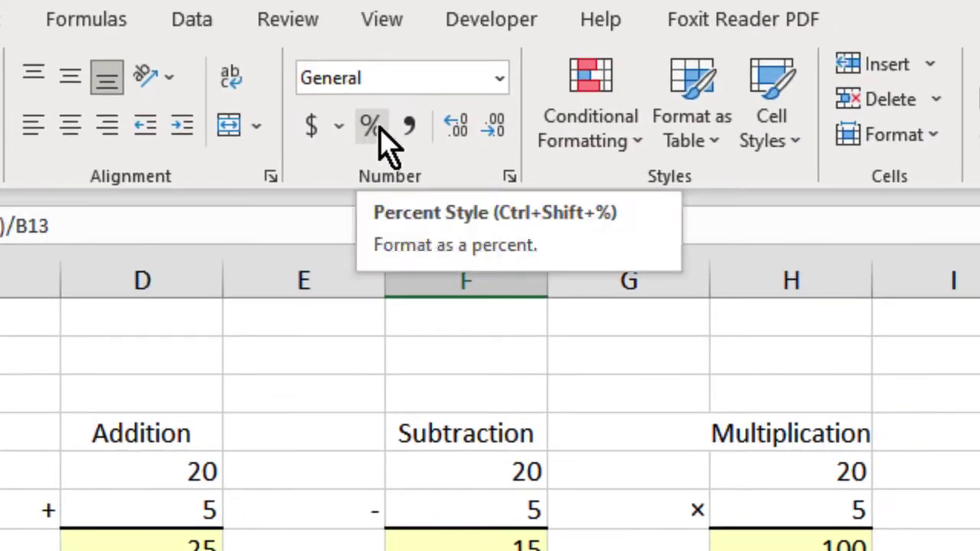
{"action": "left_click", "coordinate": [380, 127]}
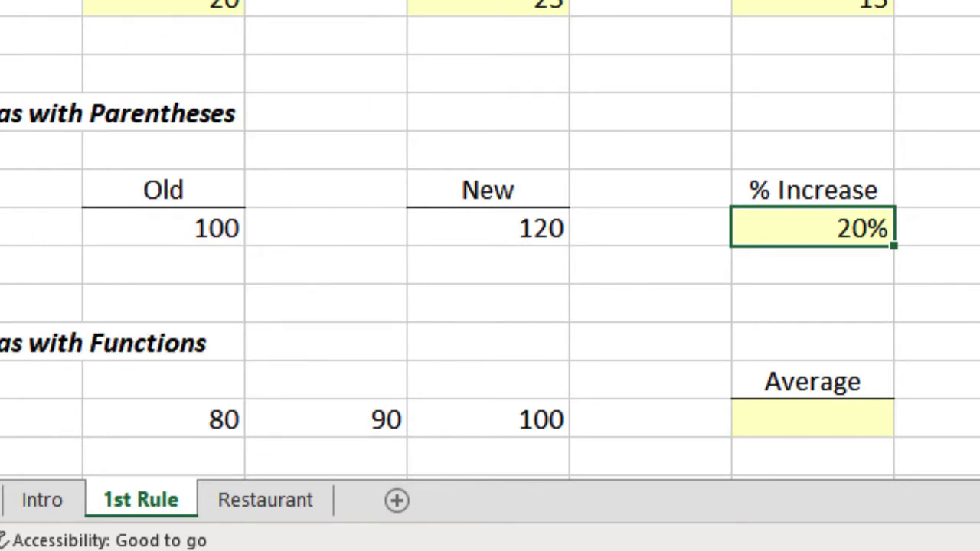
Step: Calculate the average of B18:D18 in the Average cell F18 with the AVERAGE function
{"action": "left_click", "coordinate": [850, 427]}
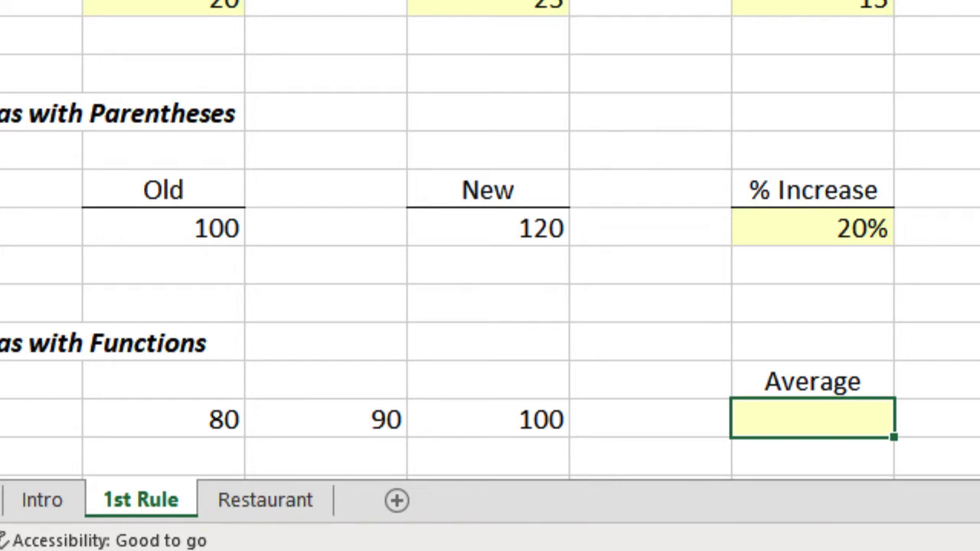
{"action": "type", "text": "="}
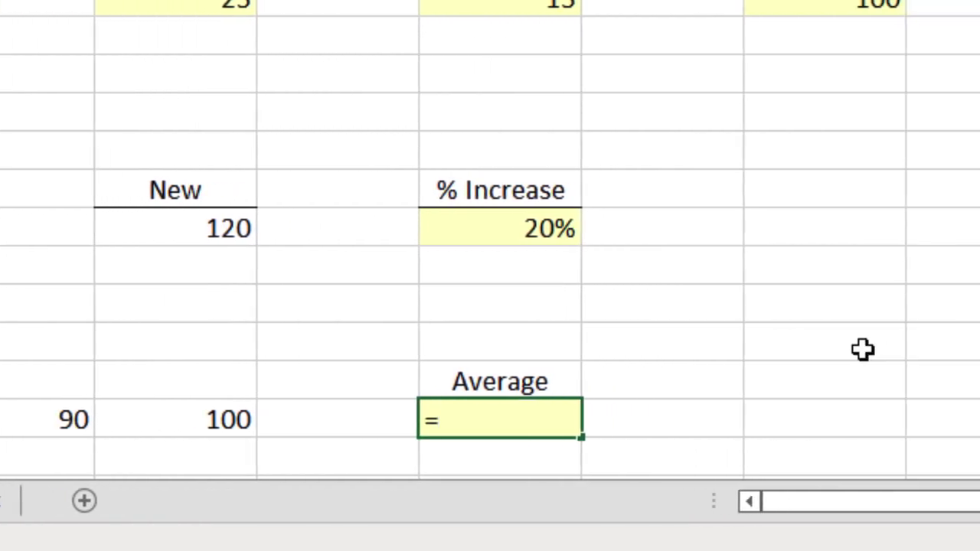
{"action": "type", "text": "av"}
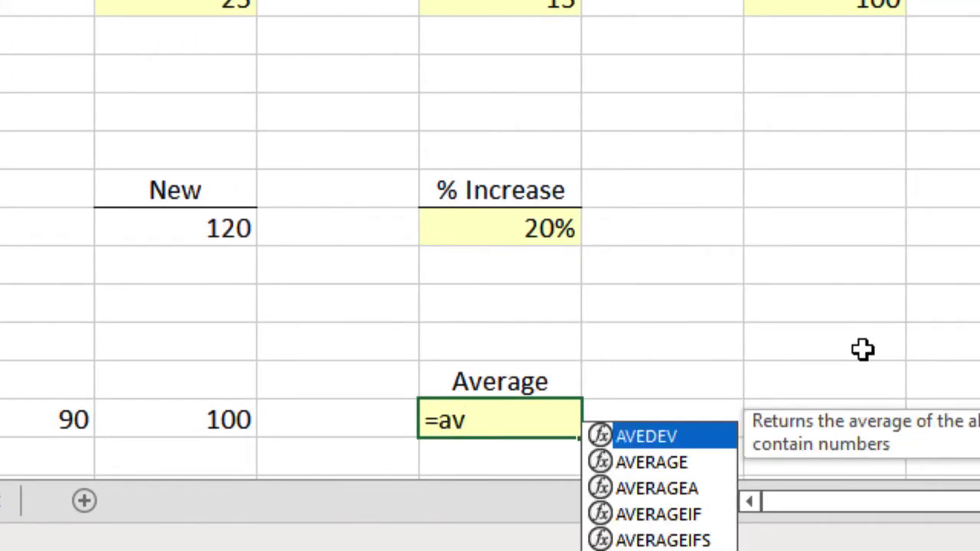
{"action": "type", "text": "er"}
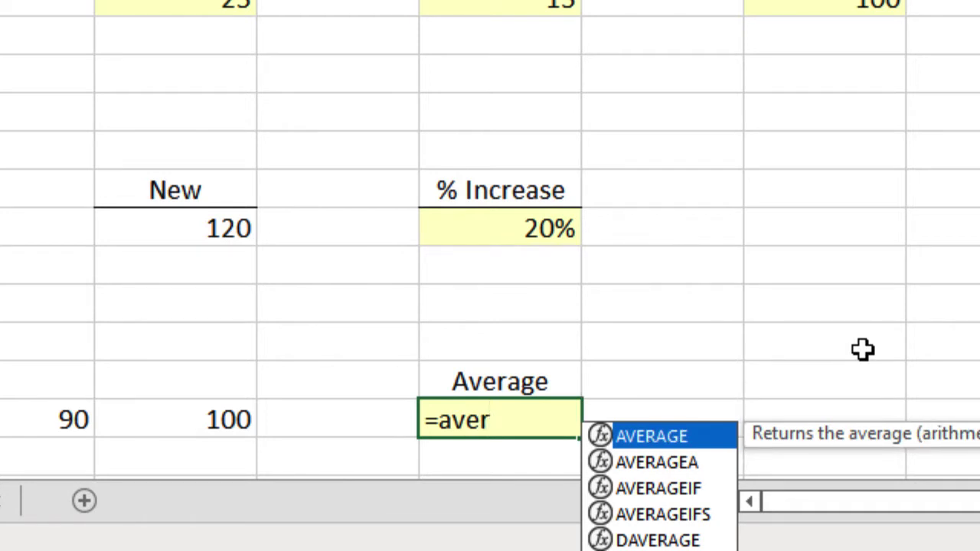
{"action": "key", "text": "Tab"}
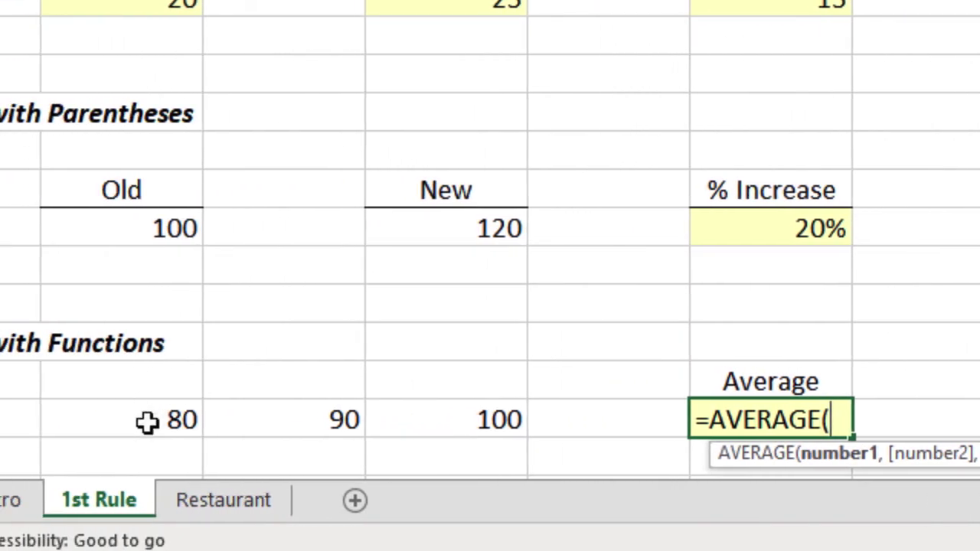
{"action": "left_click_drag", "start_coordinate": [147, 421], "coordinate": [434, 426]}
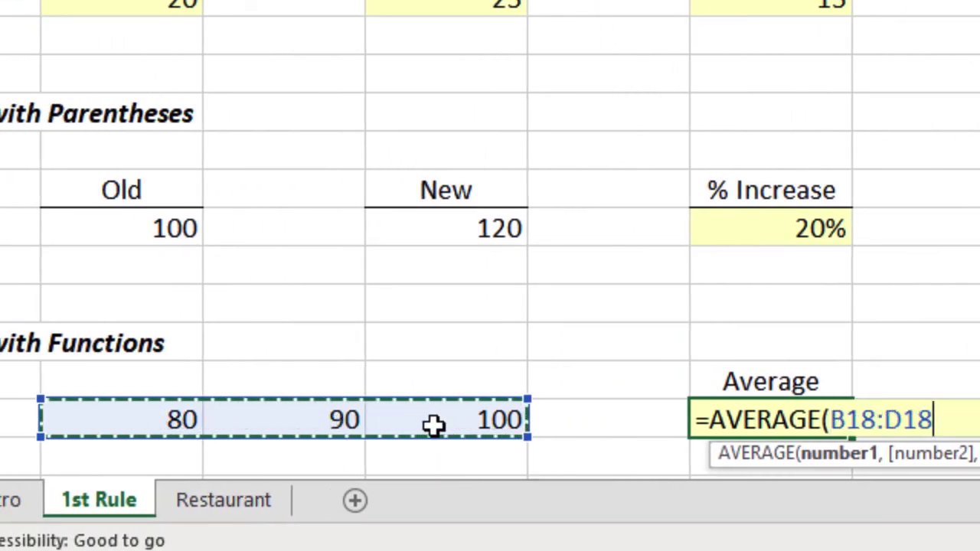
{"action": "key", "text": "Return"}
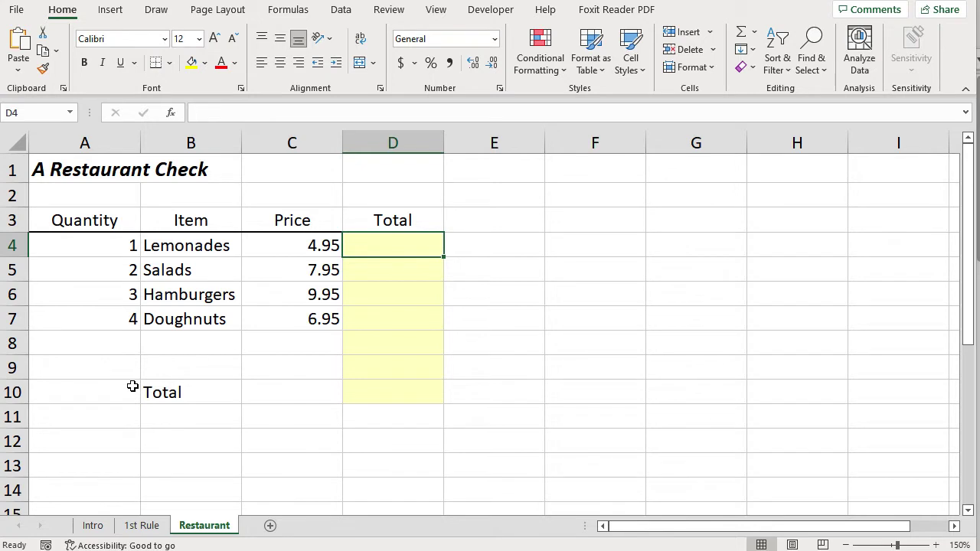
Step: Enter the formula =1*4.95 in the Lemonades Total cell D4
{"action": "type", "text": "="}
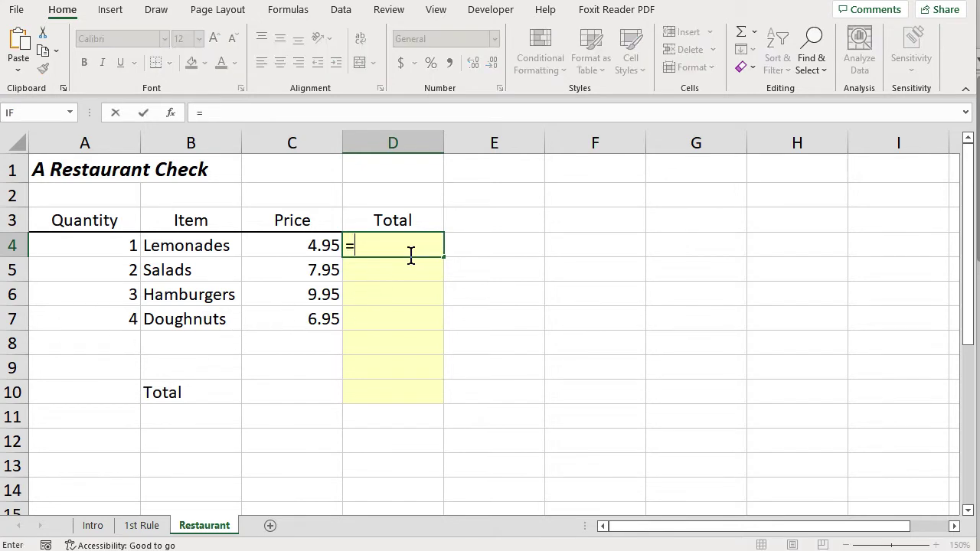
{"action": "type", "text": "1*4.95"}
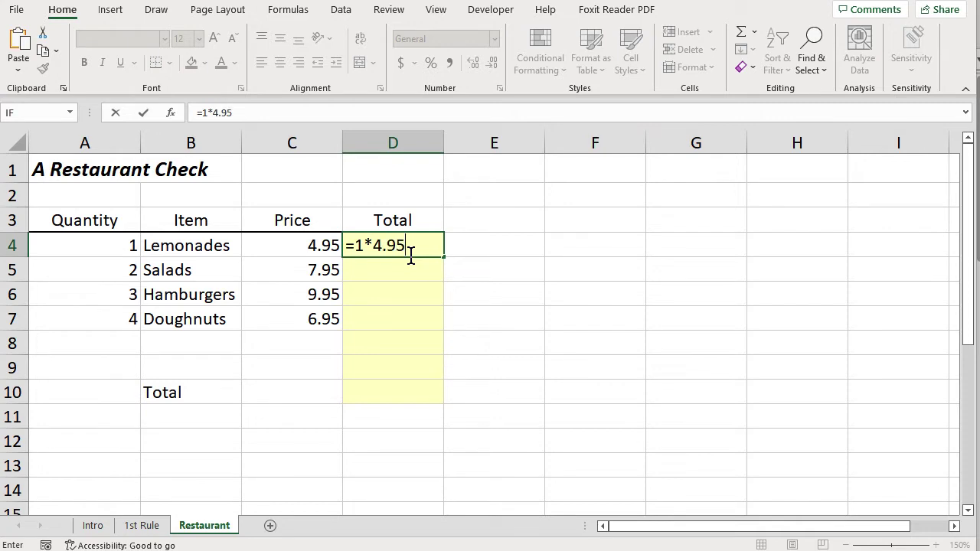
{"action": "key", "text": "Return"}
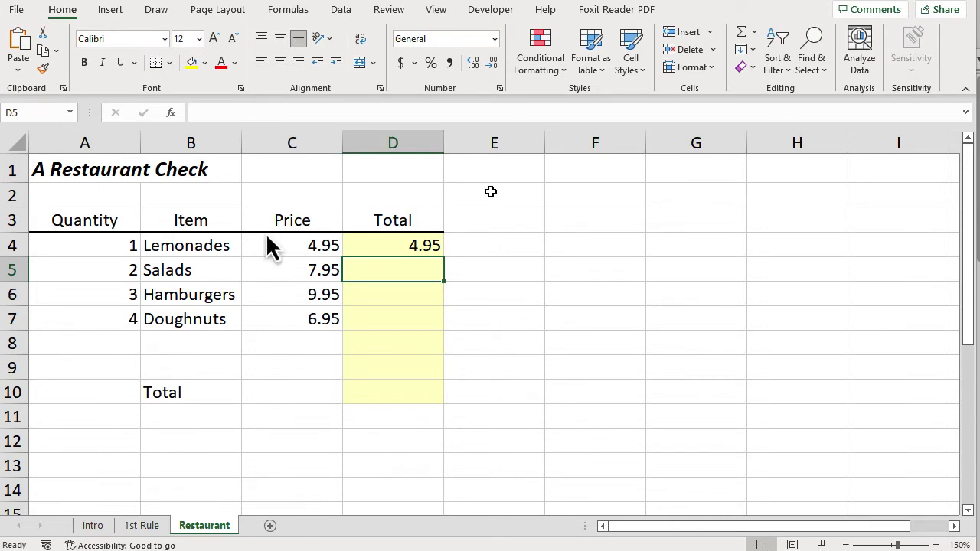
Step: Enter the cell-reference formula =A4*C4 in the Lemonades Total cell D4 and fill it down through D9
{"action": "left_click", "coordinate": [367, 246]}
{"action": "type", "text": "="}
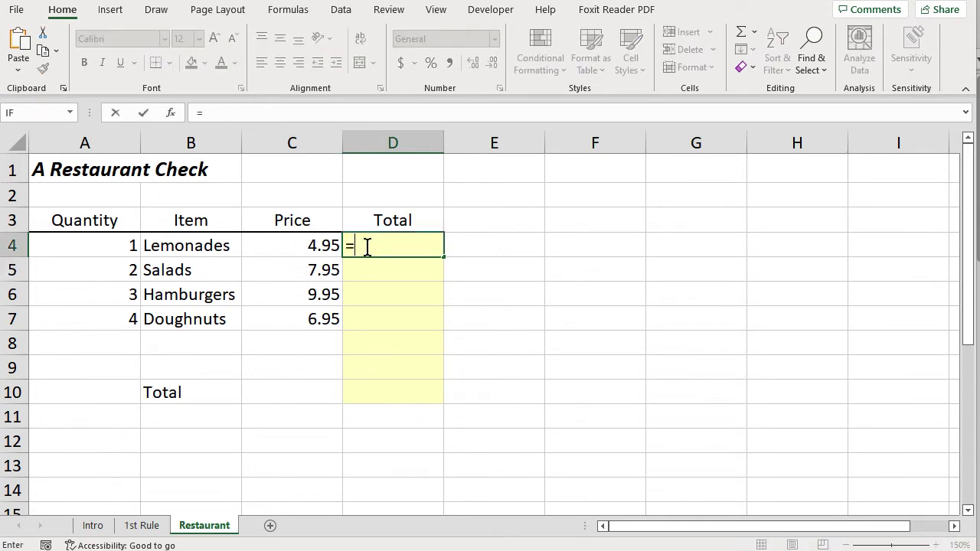
{"action": "left_click", "coordinate": [99, 245]}
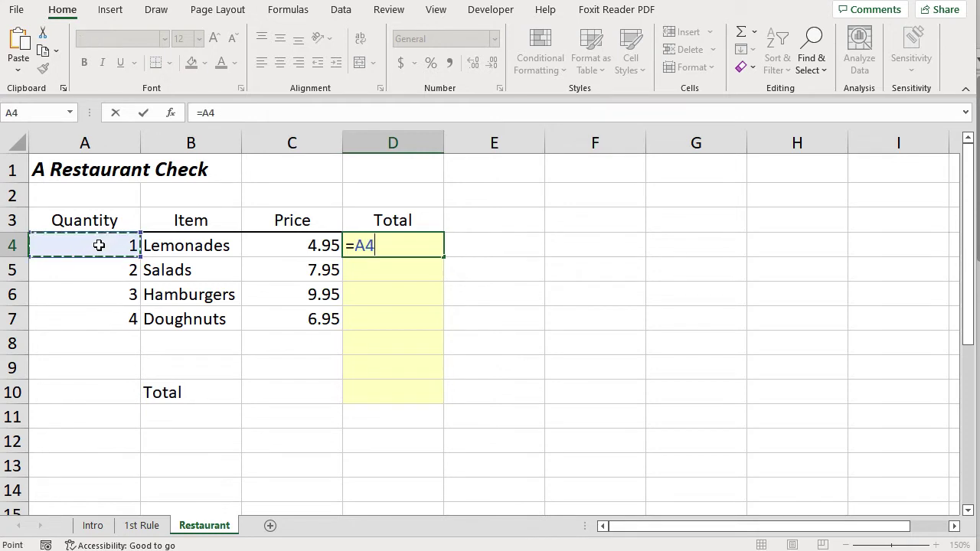
{"action": "type", "text": "*"}
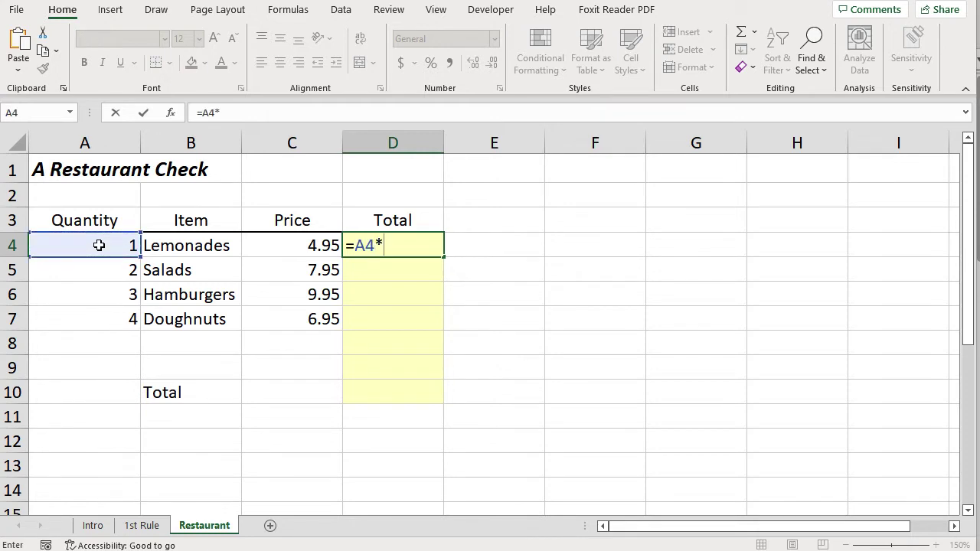
{"action": "left_click", "coordinate": [299, 245]}
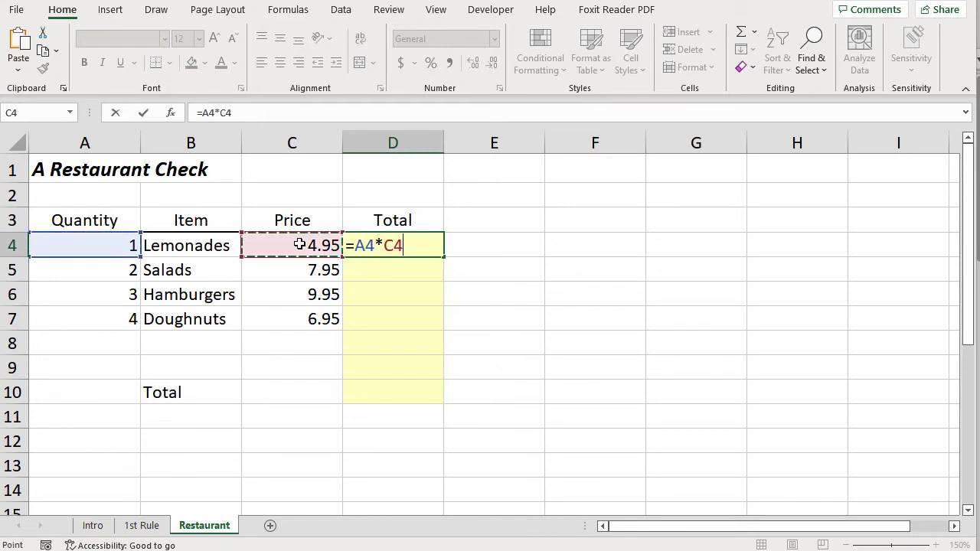
{"action": "key", "text": "Return"}
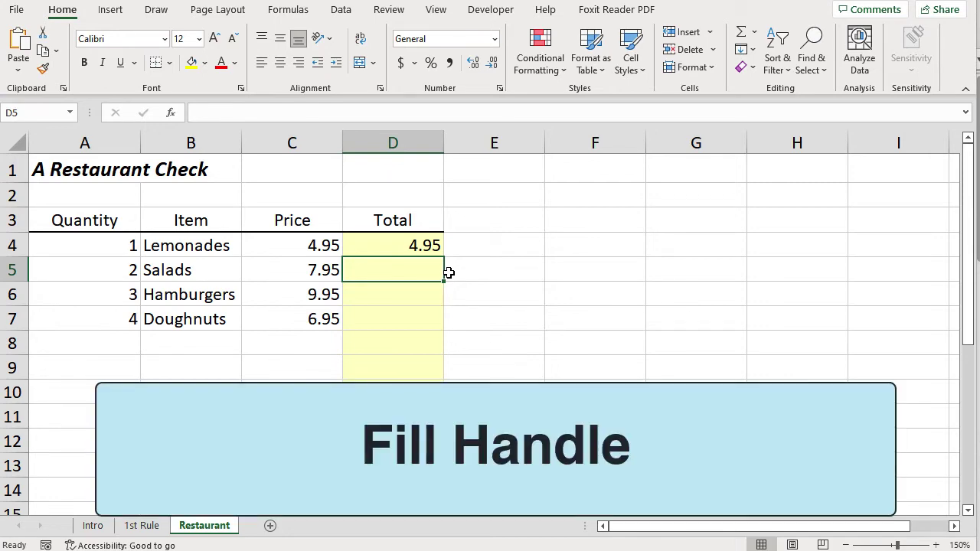
{"action": "key", "text": "Up"}
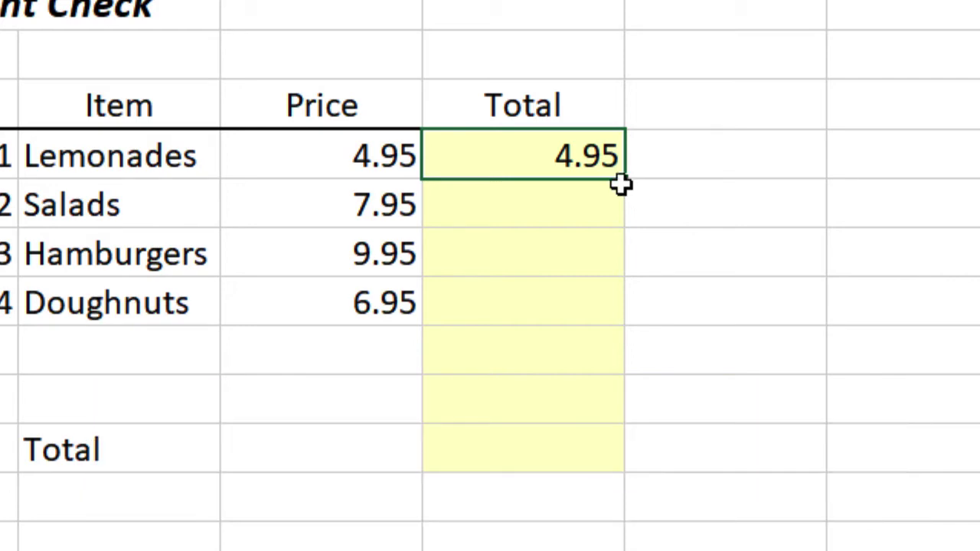
{"action": "left_click_drag", "start_coordinate": [623, 179], "coordinate": [565, 426]}
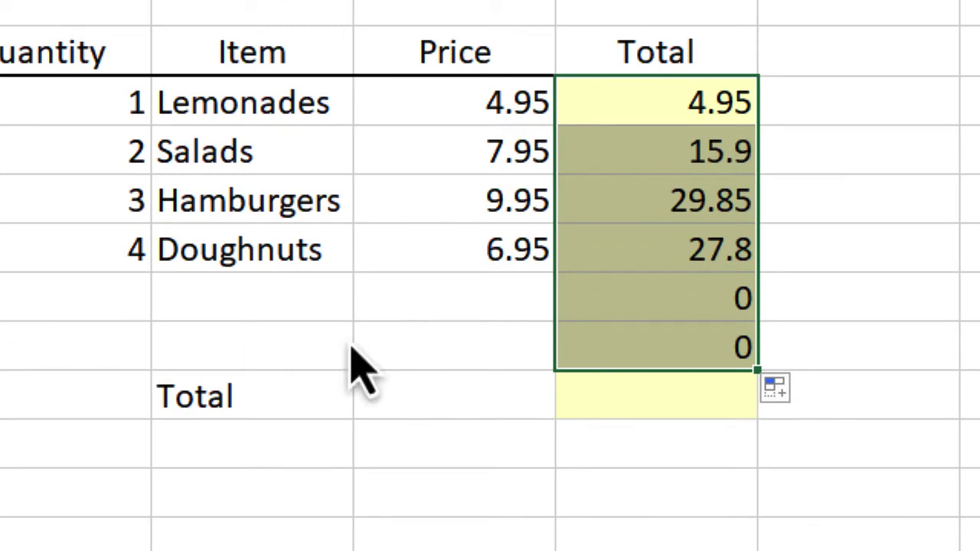
Step: Sum D4:D9 in the check's Total cell D10 with AutoSum
{"action": "left_click", "coordinate": [588, 397]}
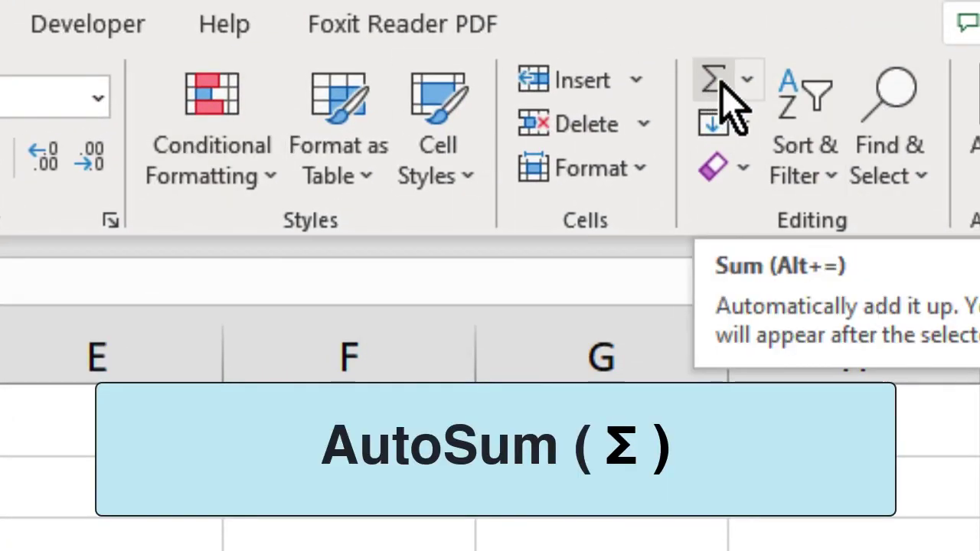
{"action": "key", "text": "alt+equal"}
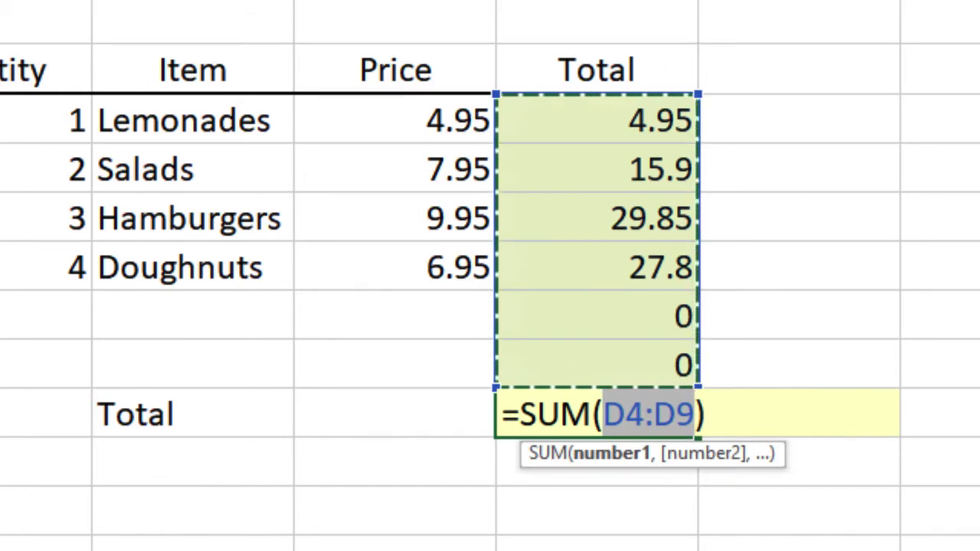
{"action": "key", "text": "Return"}
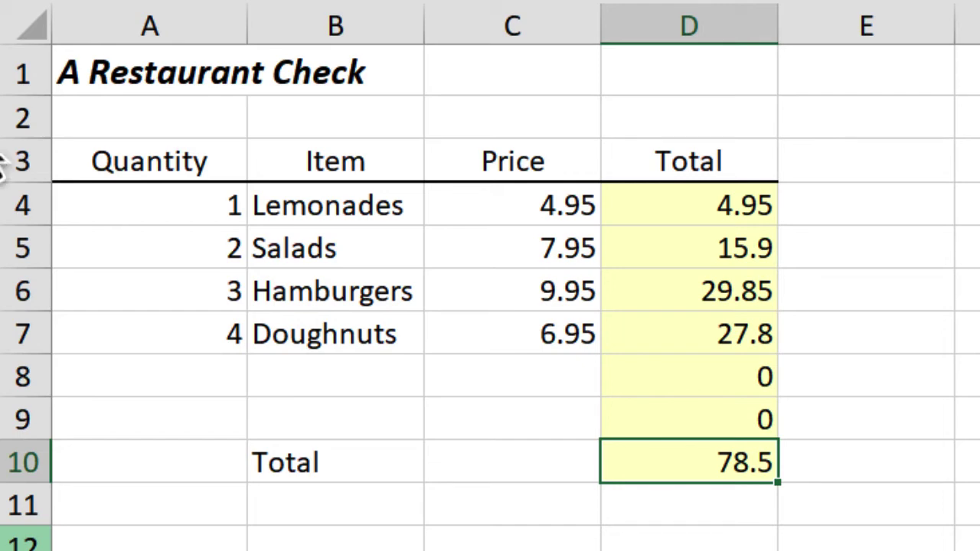
Step: Add a row 8 entry to the check with quantity 1, item Coffee and price 1.99
{"action": "left_click", "coordinate": [726, 203]}
{"action": "left_click_drag", "start_coordinate": [726, 203], "coordinate": [728, 415]}
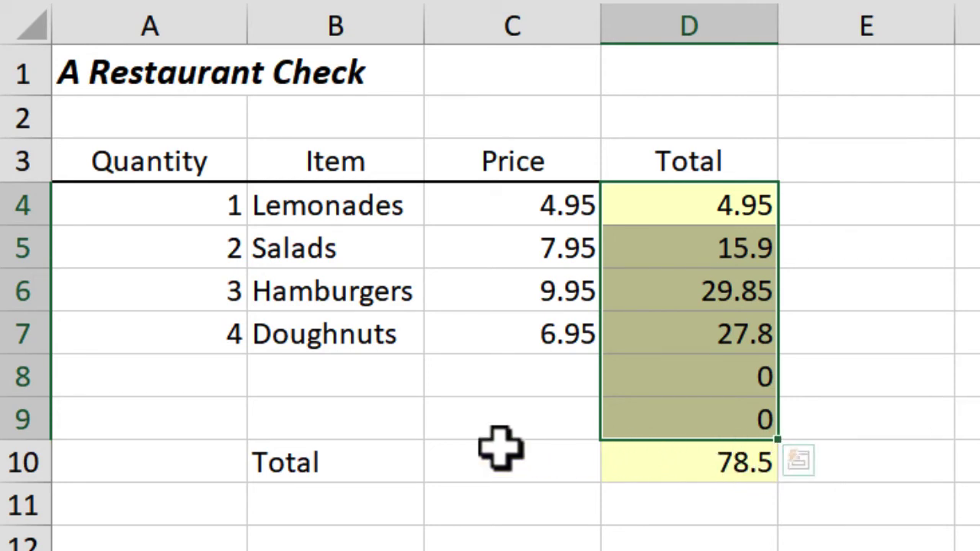
{"action": "left_click", "coordinate": [200, 384]}
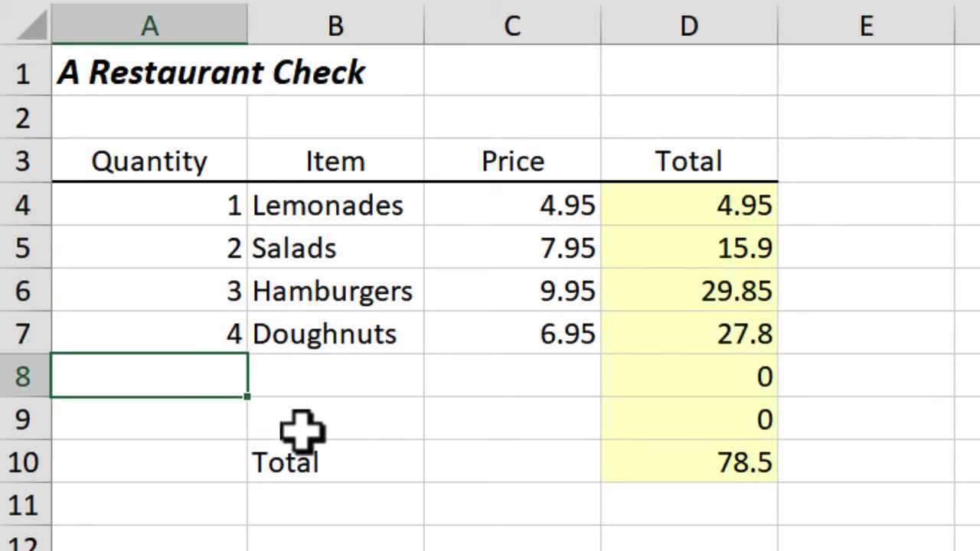
{"action": "type", "text": "1"}
{"action": "key", "text": "Tab"}
{"action": "type", "text": "Coffee"}
{"action": "key", "text": "Tab"}
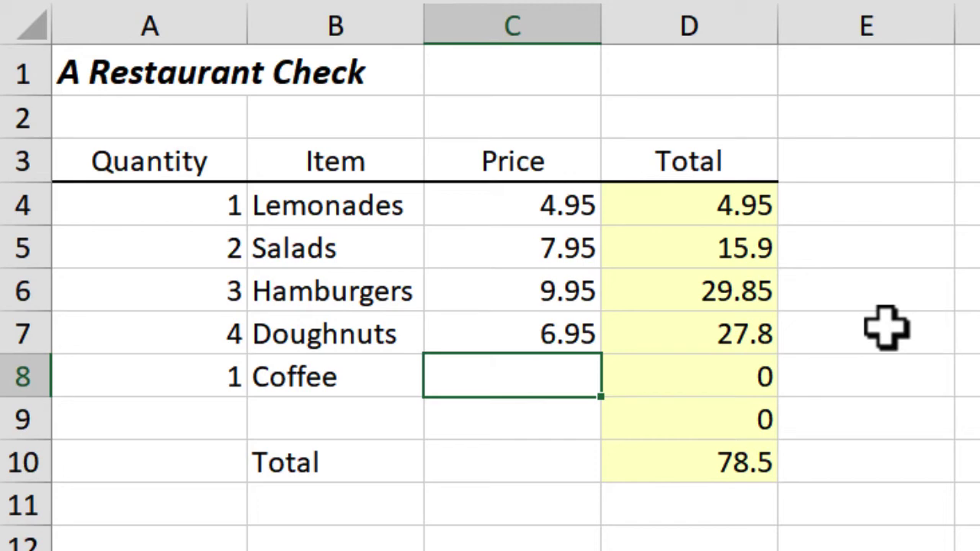
{"action": "type", "text": "1.99"}
{"action": "key", "text": "Tab"}
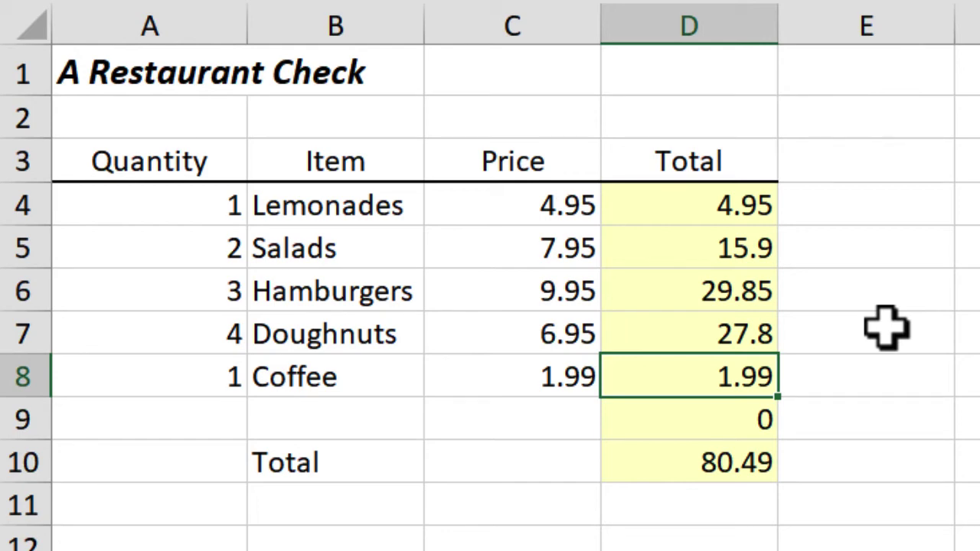
Step: Shorten the Coffee Total formula in D8 to =C8, removing the quantity reference and multiplication
{"action": "key", "text": "F2"}
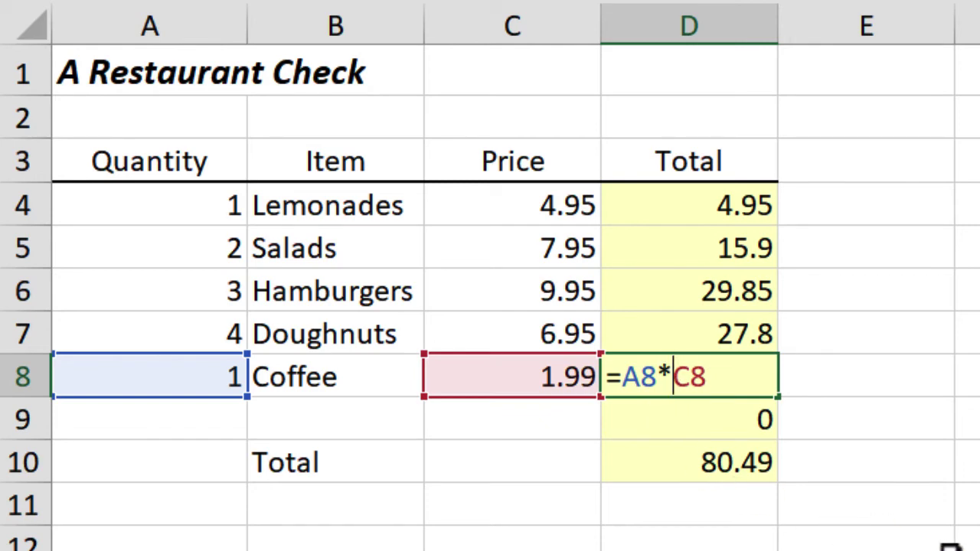
{"action": "key", "text": "BackSpace"}
{"action": "key", "text": "BackSpace"}
{"action": "key", "text": "BackSpace"}
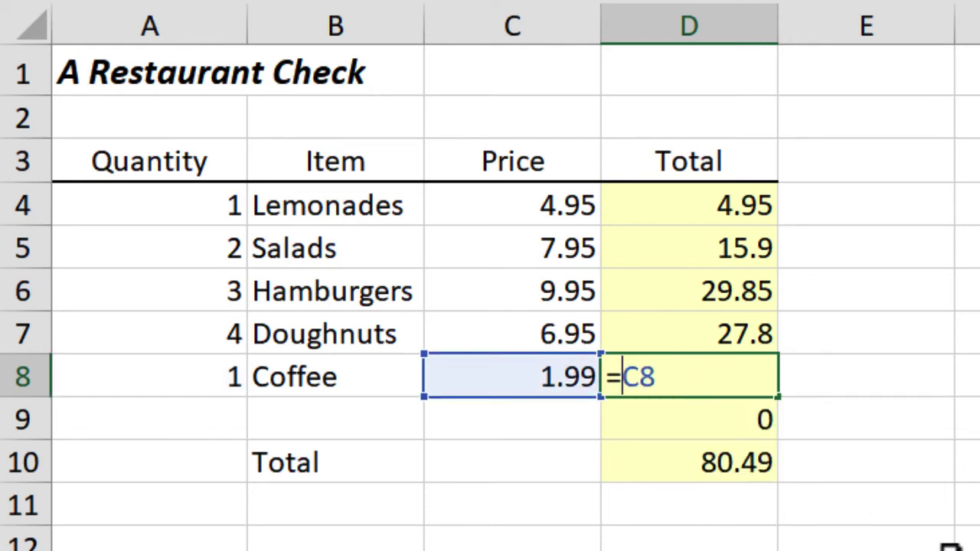
{"action": "key", "text": "Return"}
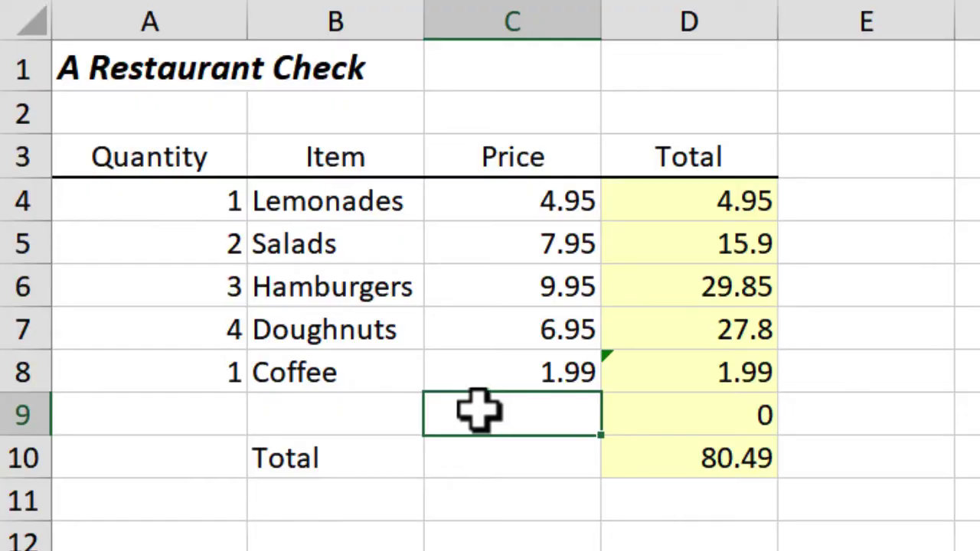
Step: Set the Coffee quantity in A8 to 2
{"action": "left_click", "coordinate": [197, 368]}
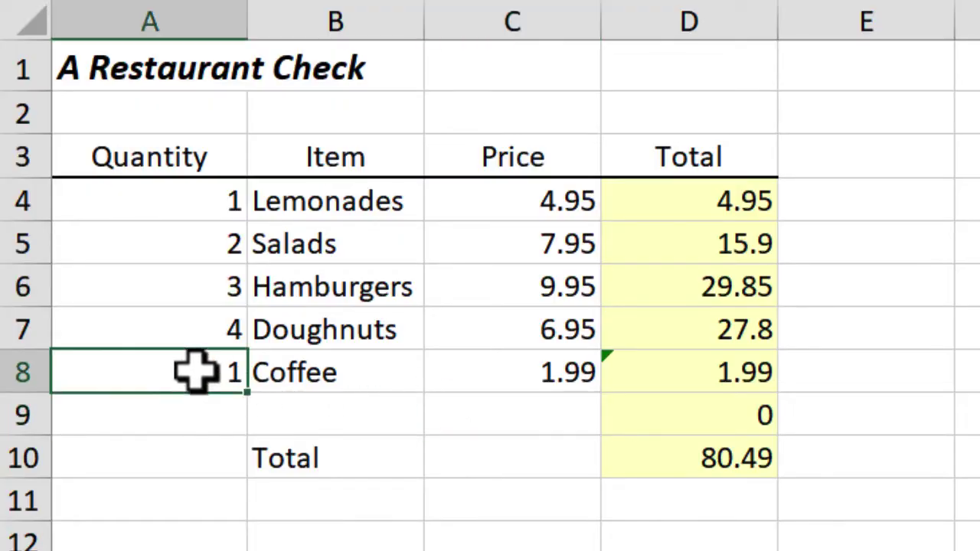
{"action": "type", "text": "2"}
{"action": "key", "text": "Return"}
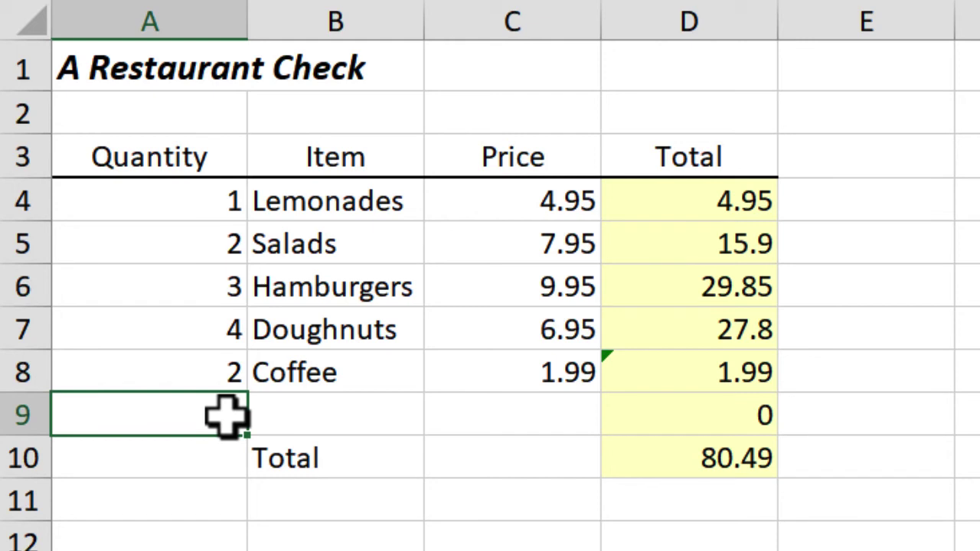
Step: Check the error options for the Coffee Total in D8, and refill the D4 formula down through D9
{"action": "left_click", "coordinate": [685, 379]}
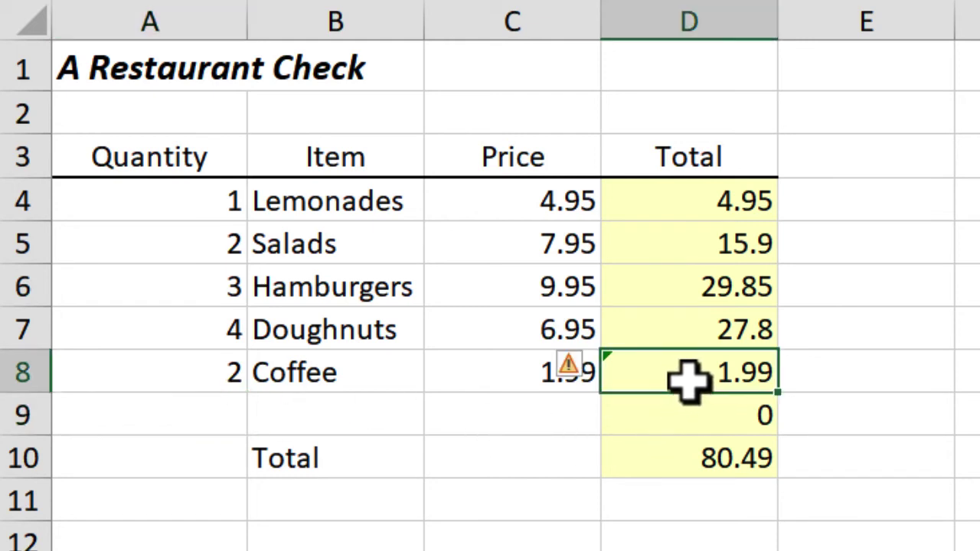
{"action": "left_click", "coordinate": [580, 372]}
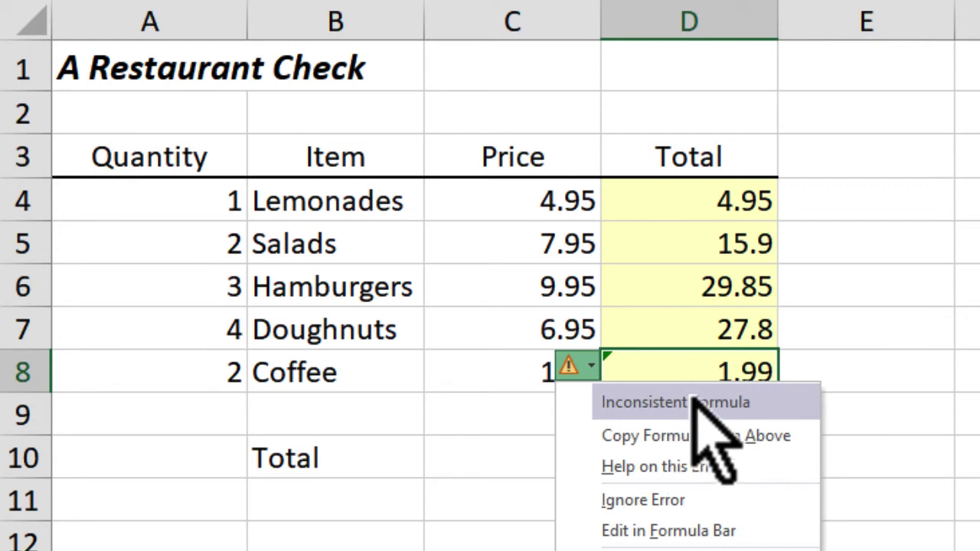
{"action": "left_click", "coordinate": [735, 200]}
{"action": "left_click_drag", "start_coordinate": [778, 220], "coordinate": [776, 430]}
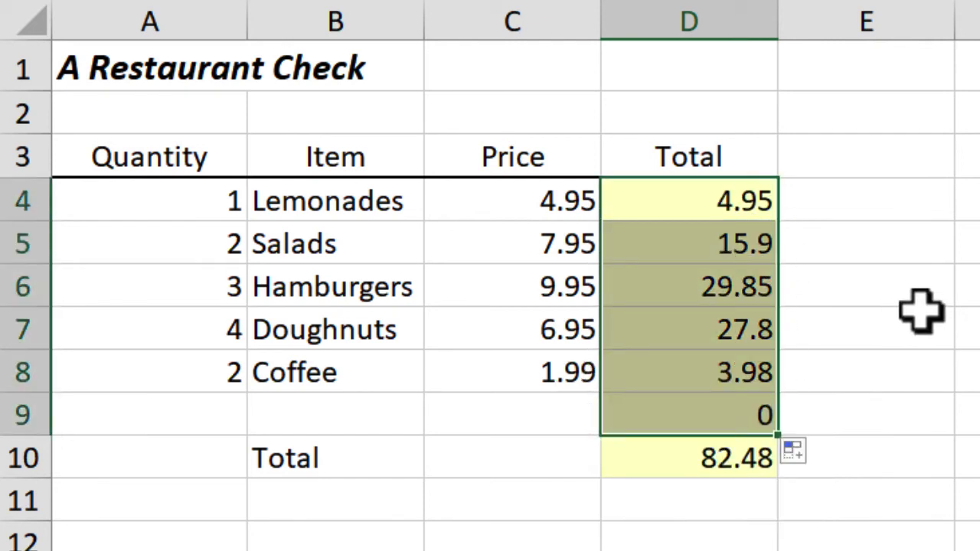